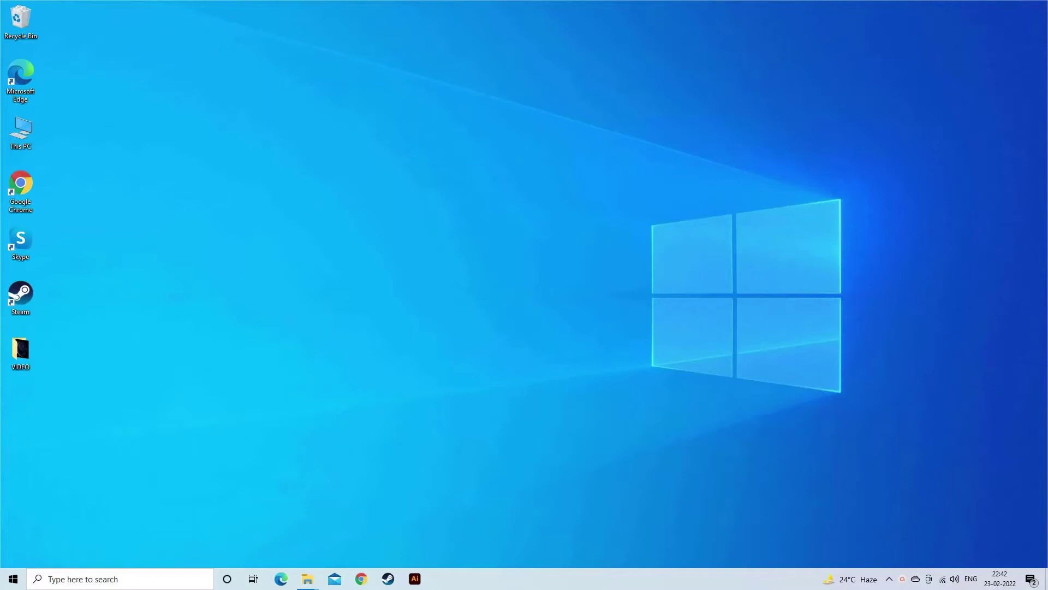
# In the VIDEO folder, copy the Earth video and paste a duplicate
pyautogui.doubleClick(23, 356)
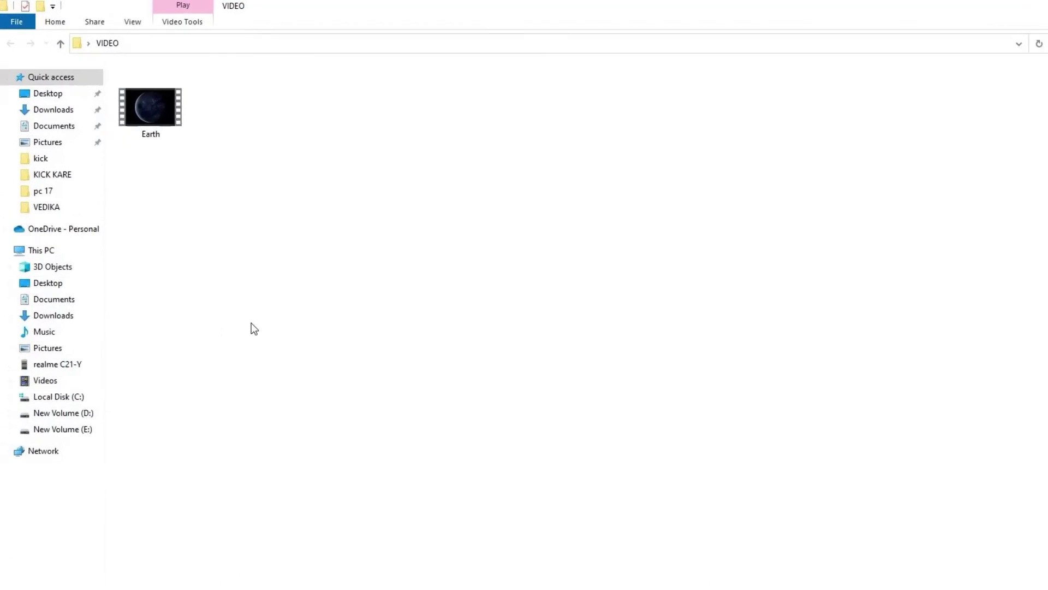
pyautogui.rightClick(162, 115)
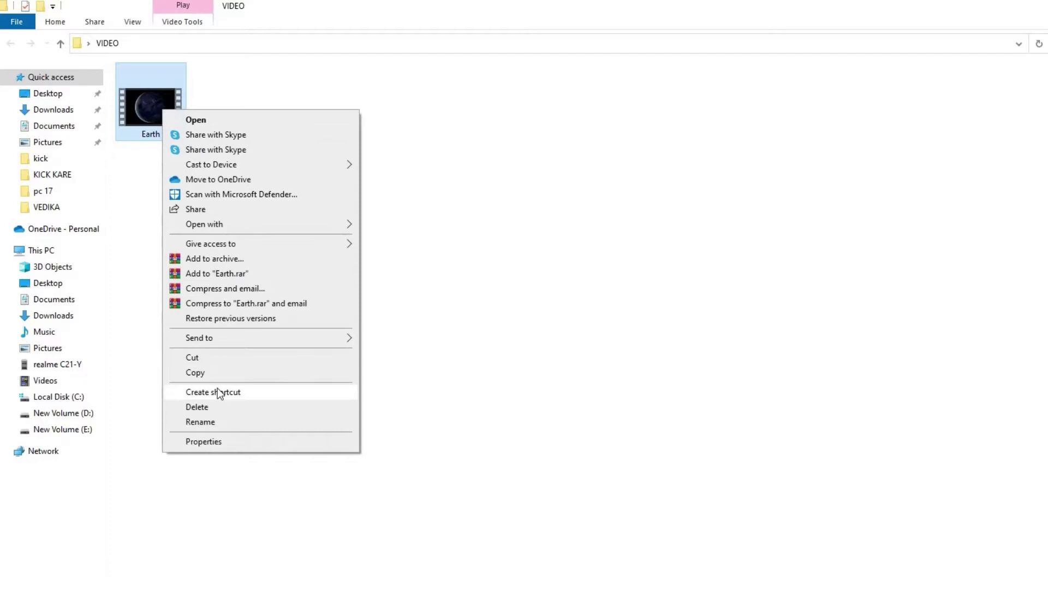
pyautogui.click(217, 391)
pyautogui.hotkey('ctrl', 'v')
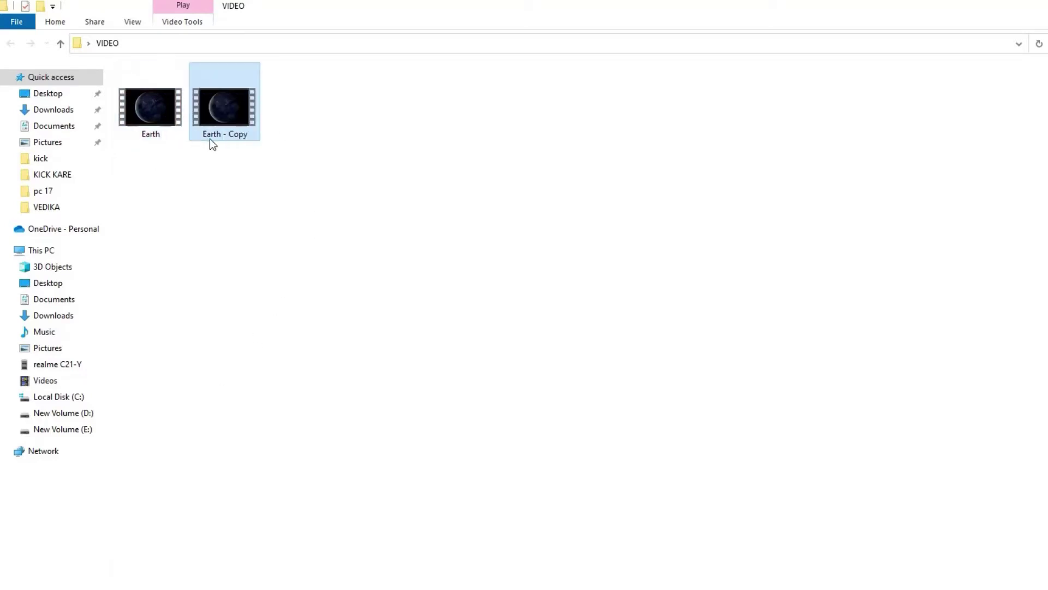
# Rename the duplicate to Earth.avi and play it in VLC media player
pyautogui.rightClick(240, 134)
pyautogui.click(295, 445)
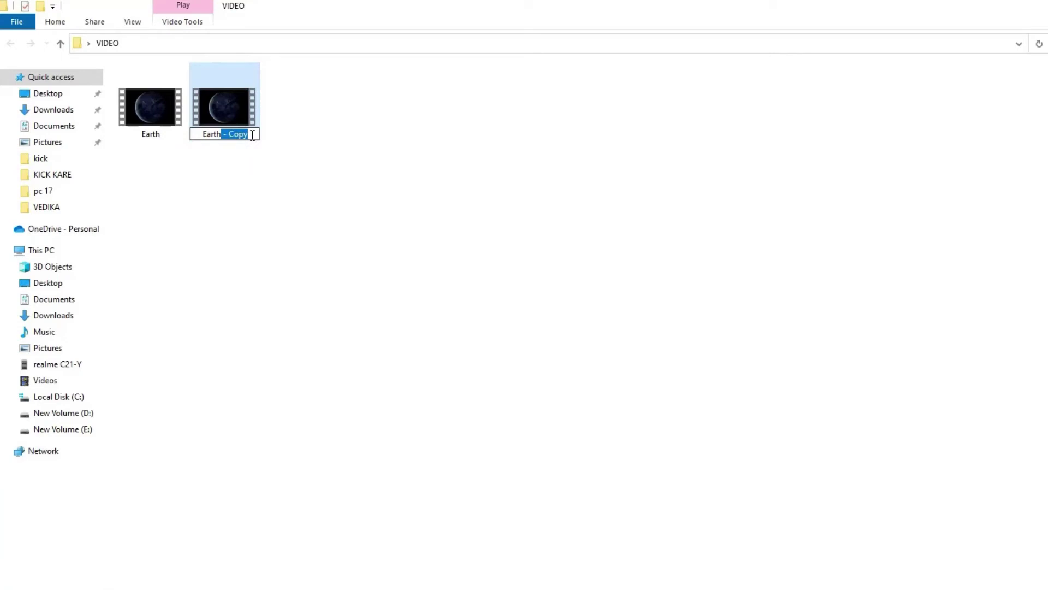
pyautogui.press('BackSpace')
pyautogui.write('.avi')
pyautogui.press('Return')
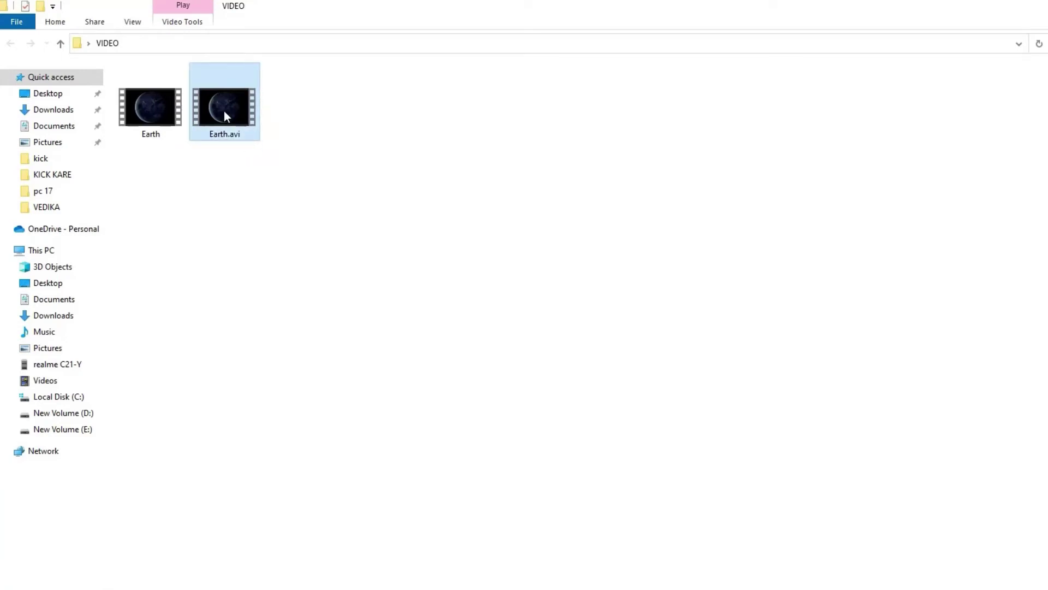
pyautogui.rightClick(224, 113)
pyautogui.moveTo(257, 218)
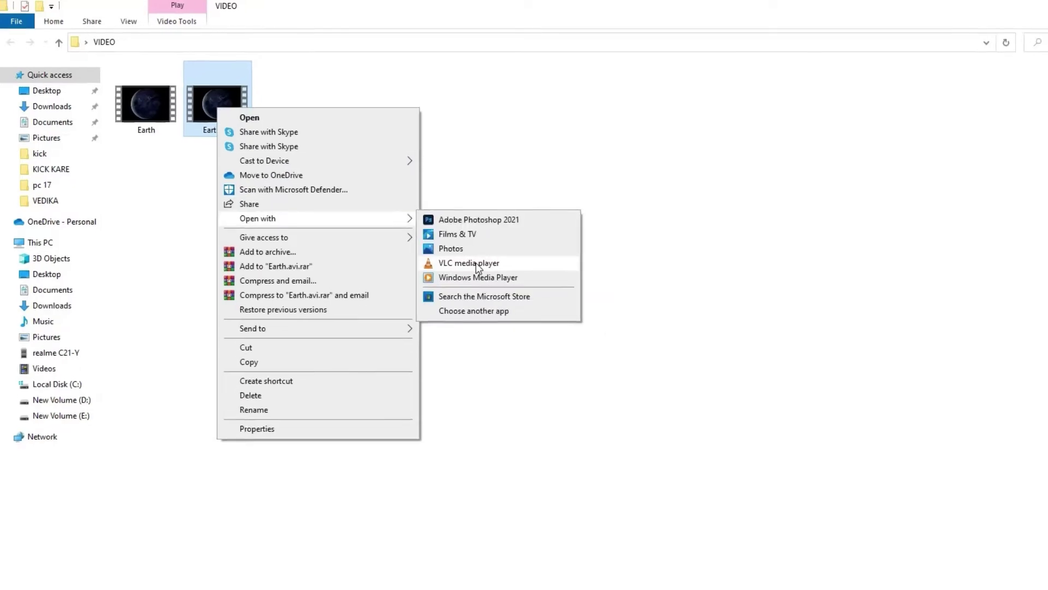
pyautogui.click(488, 272)
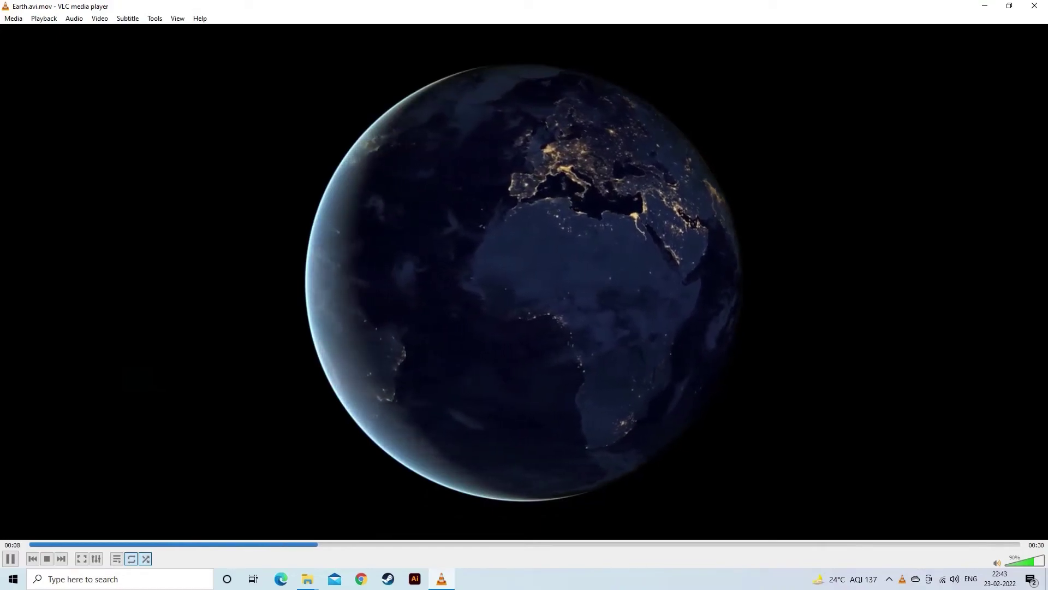
# Close the playing video and relaunch VLC media player from search
pyautogui.hotkey('ctrl', 'q')
pyautogui.click(129, 580)
pyautogui.write('vlc')
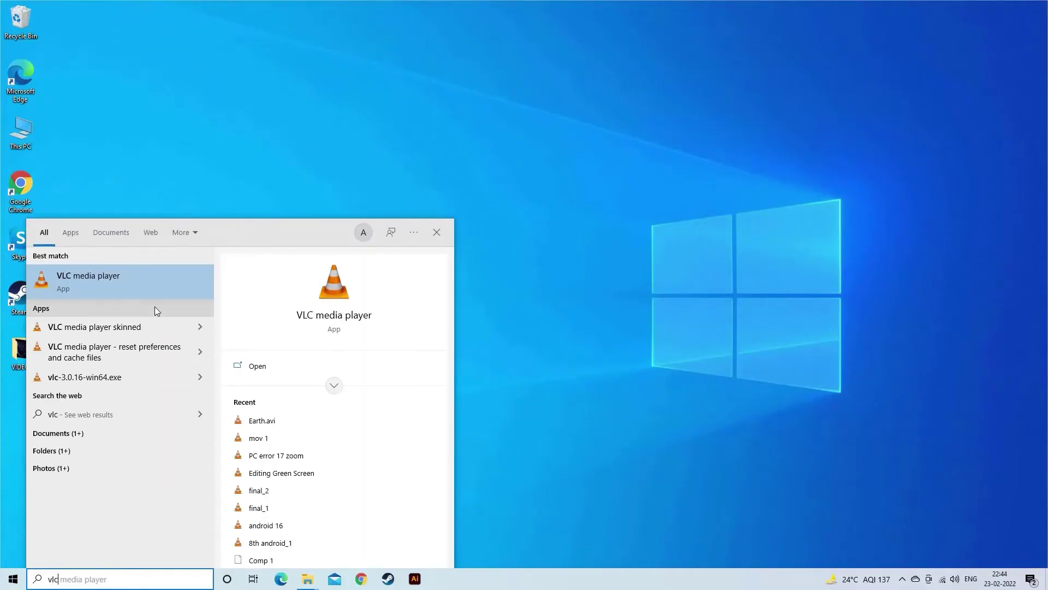
pyautogui.click(124, 280)
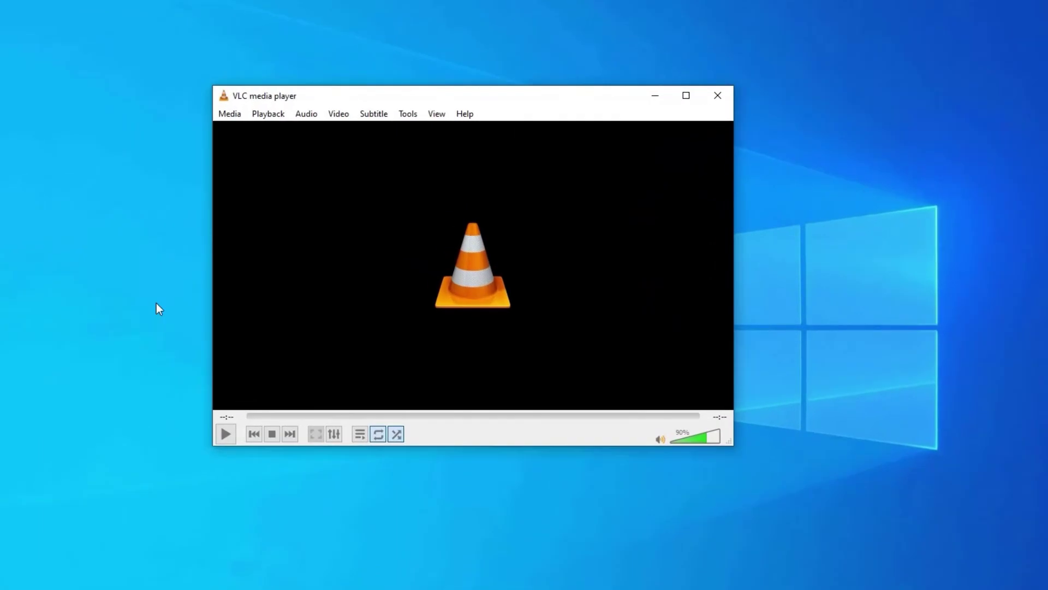
# Set Input / Codecs 'Damaged or incomplete AVI file' to Always fix, save, and close VLC
pyautogui.click(408, 113)
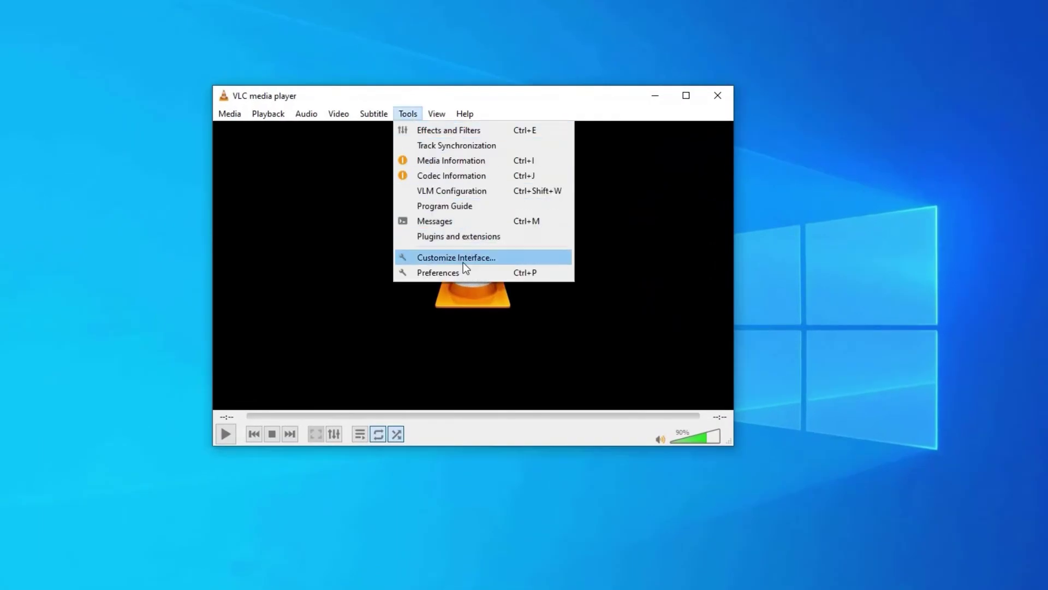
pyautogui.click(435, 274)
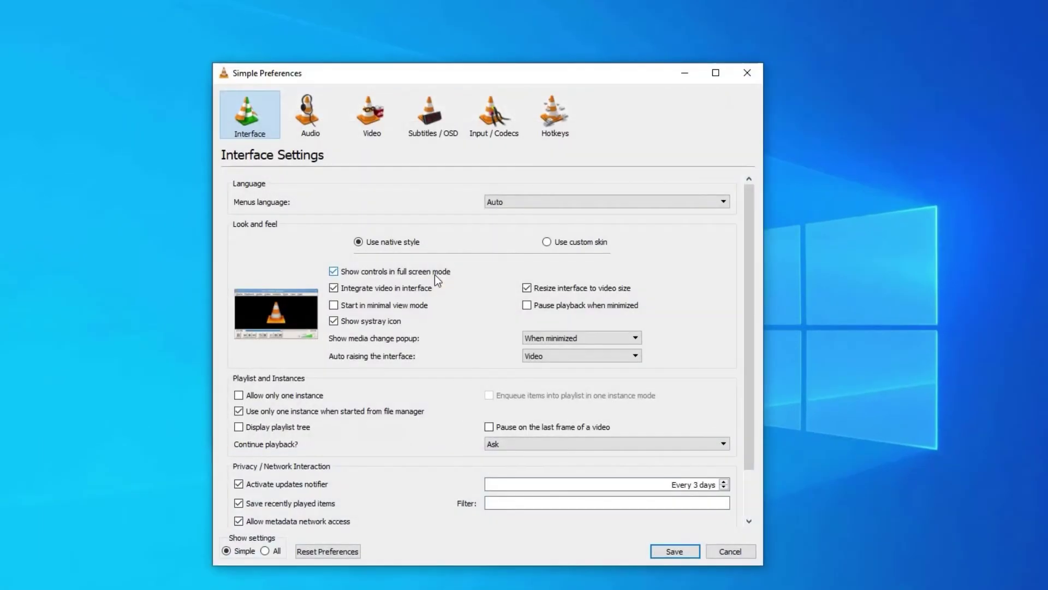
pyautogui.click(492, 120)
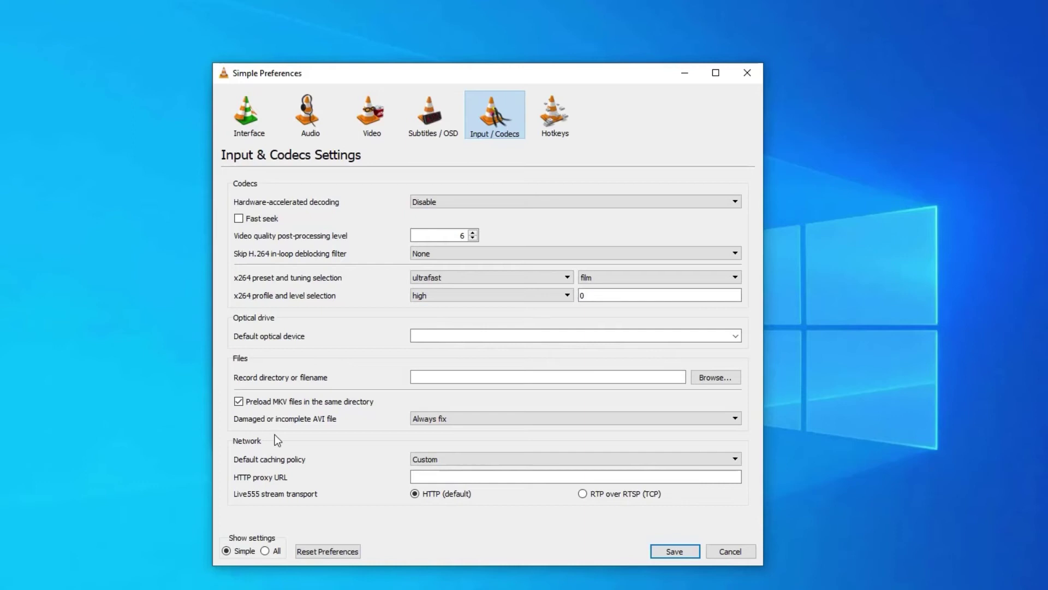
pyautogui.click(422, 418)
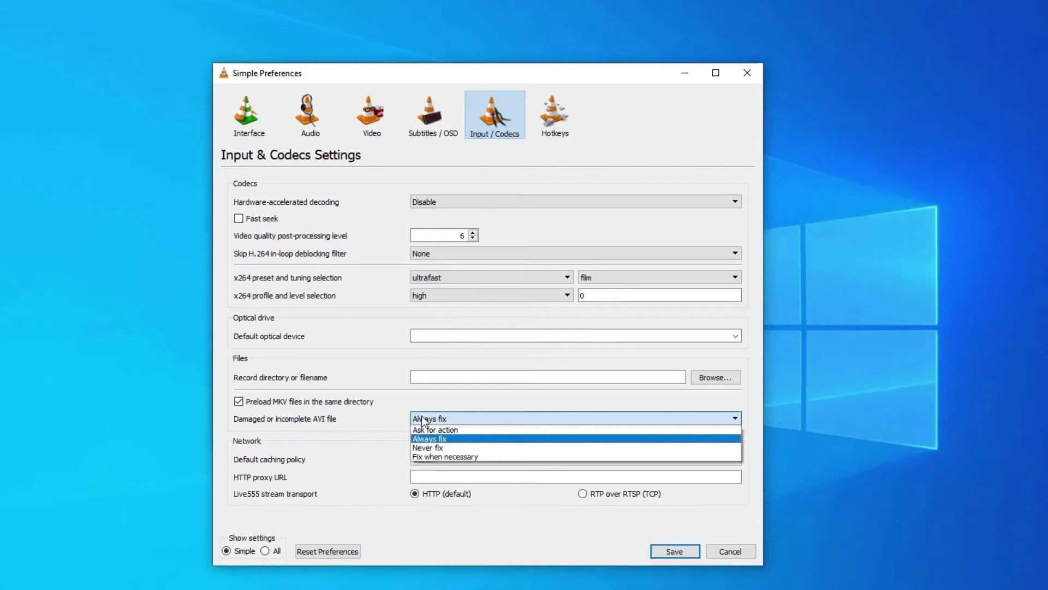
pyautogui.click(422, 416)
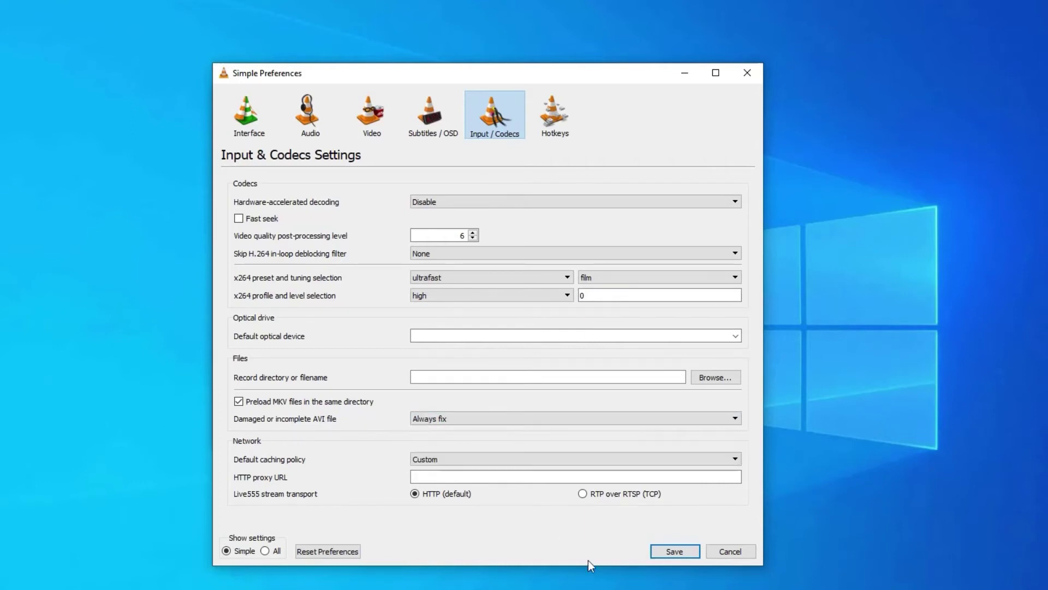
pyautogui.click(675, 552)
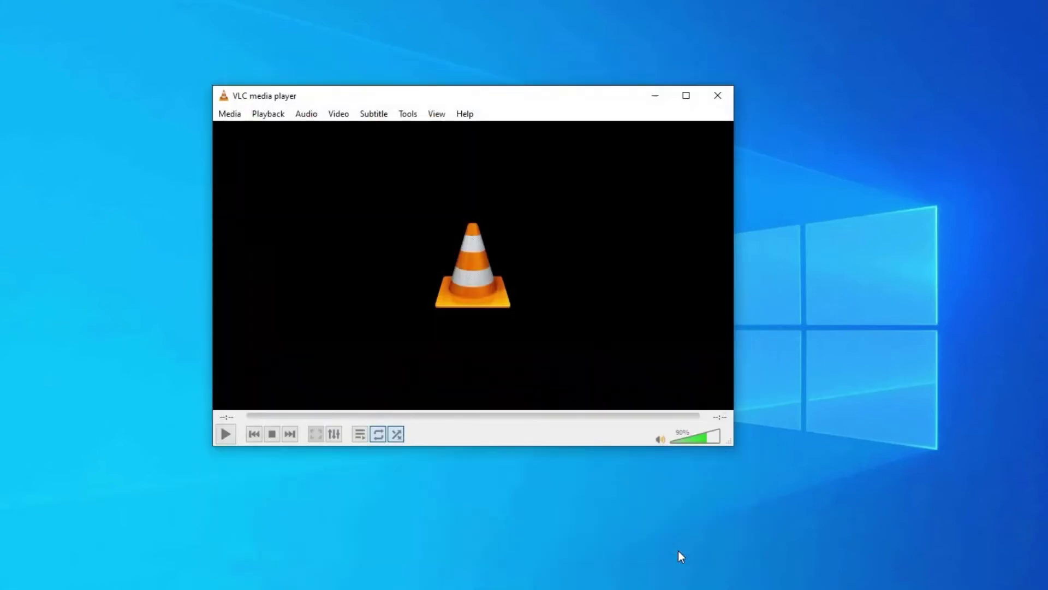
pyautogui.click(718, 97)
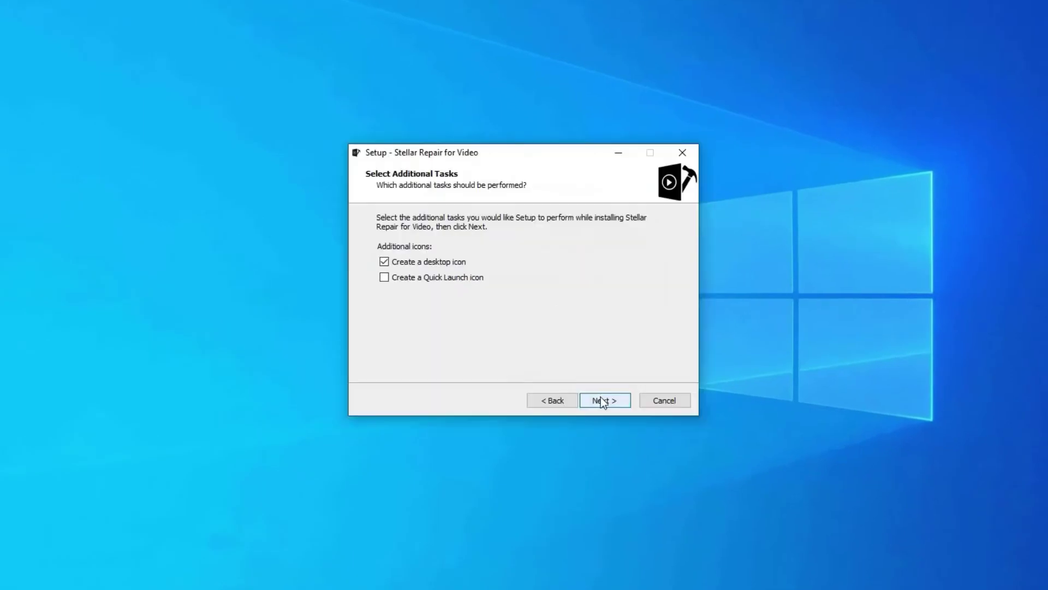
# Finish installing Stellar Repair, then add and repair Earth.mov and dismiss the completion message
pyautogui.click(601, 400)
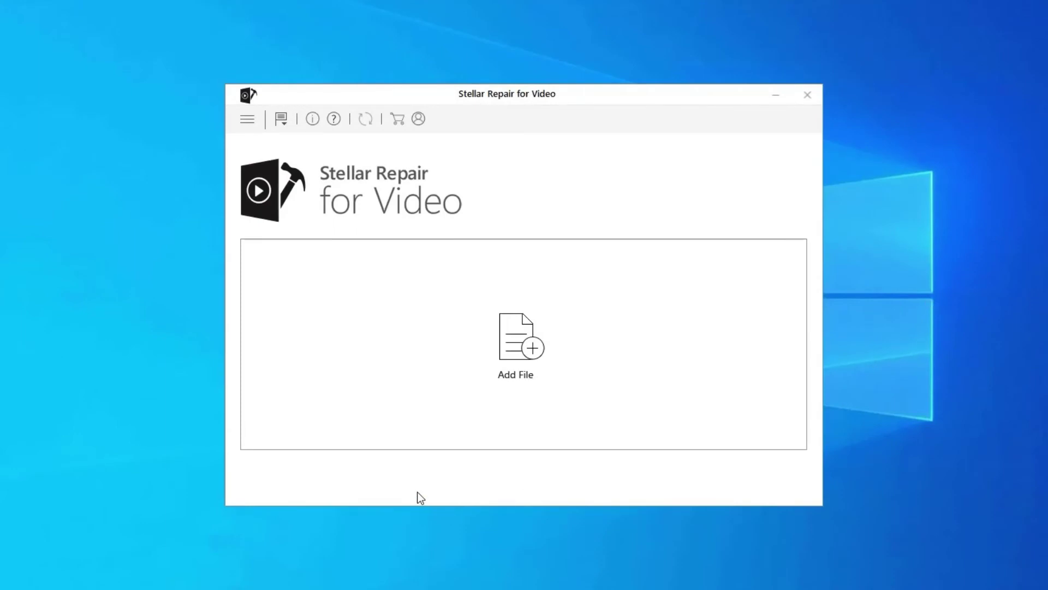
pyautogui.click(522, 340)
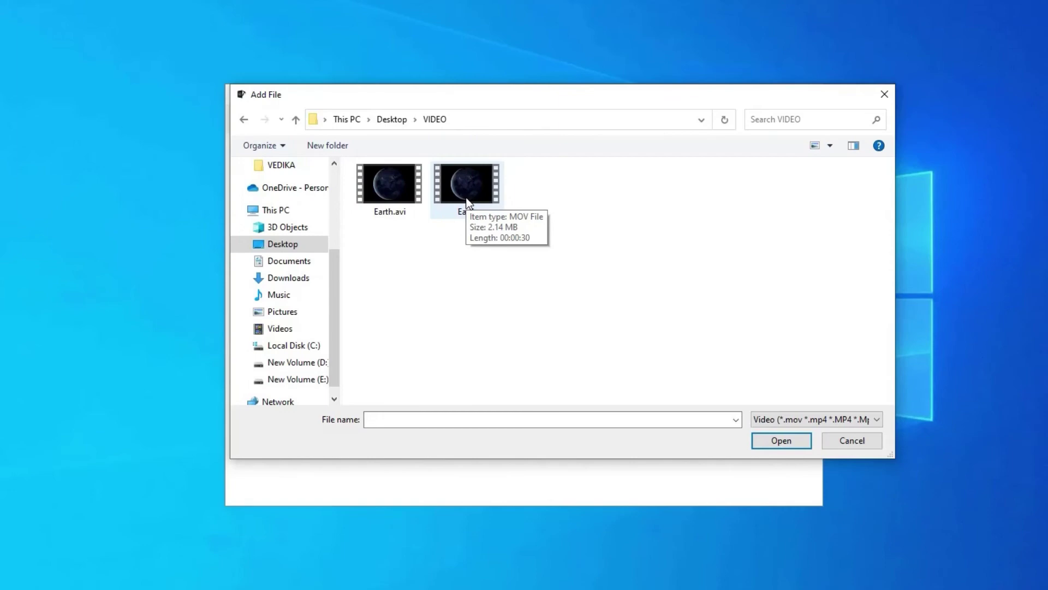
pyautogui.doubleClick(468, 202)
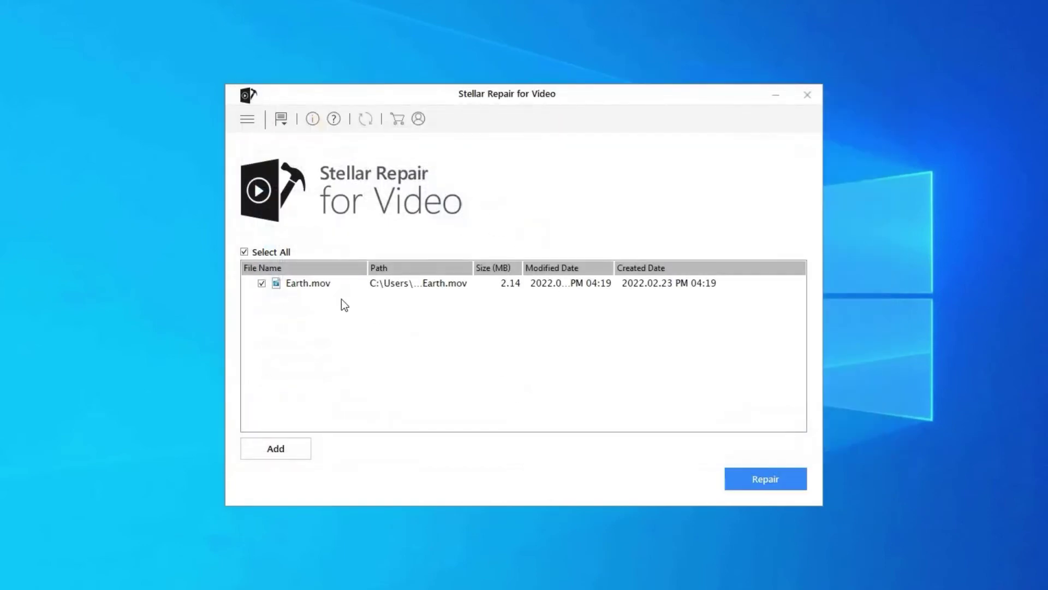
pyautogui.click(771, 486)
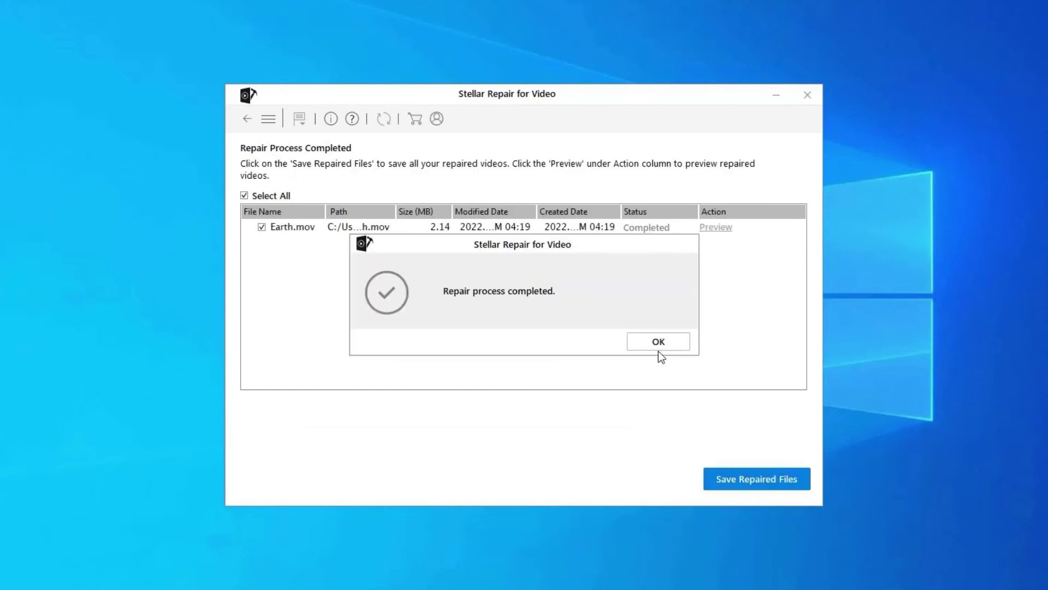
pyautogui.click(659, 344)
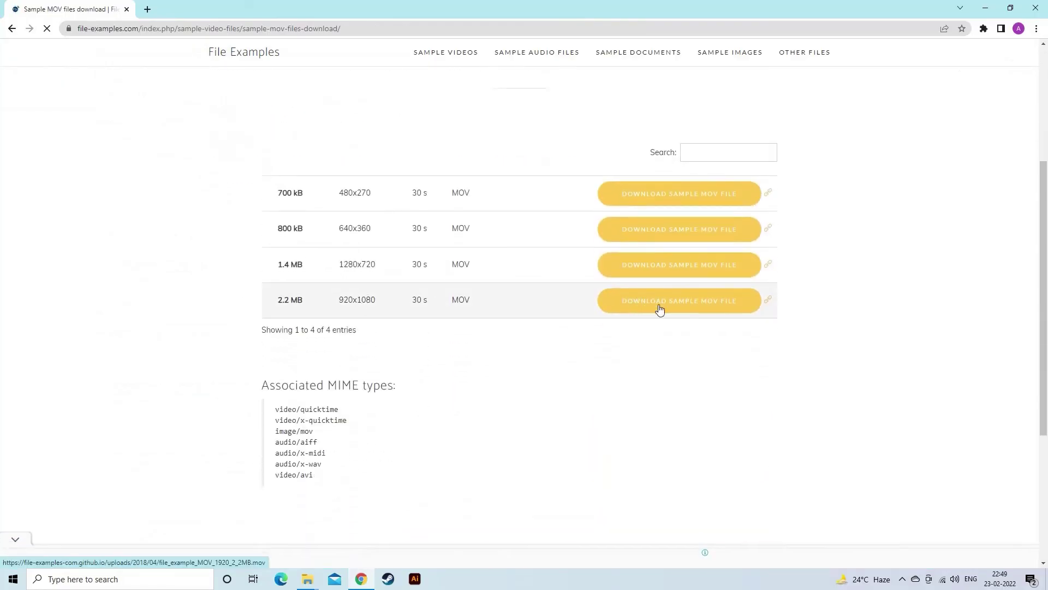
# Download the 2.2 MB sample MOV file and close the ad banner
pyautogui.click(715, 290)
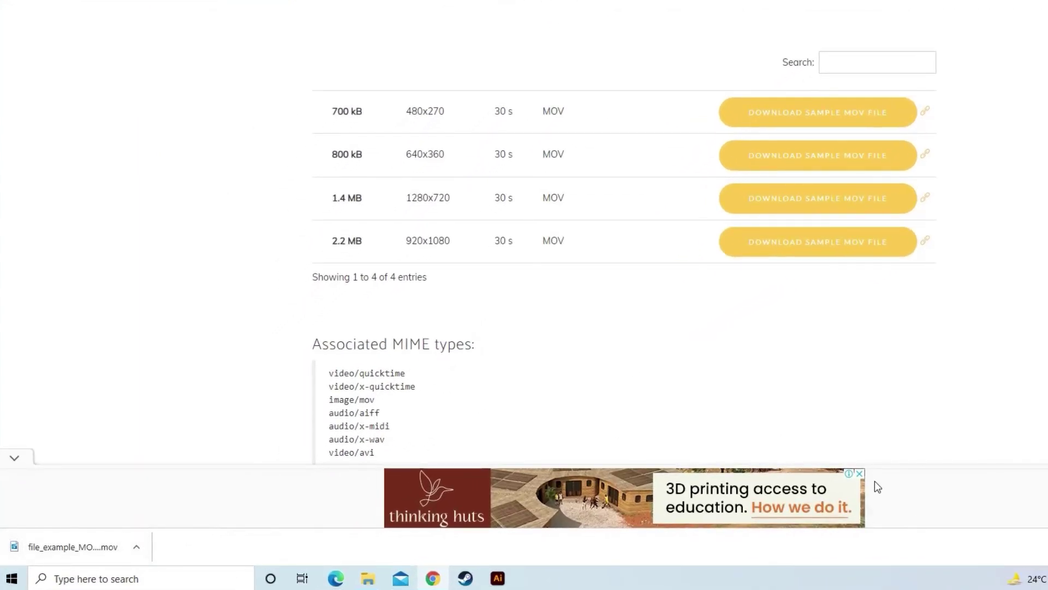
pyautogui.click(858, 479)
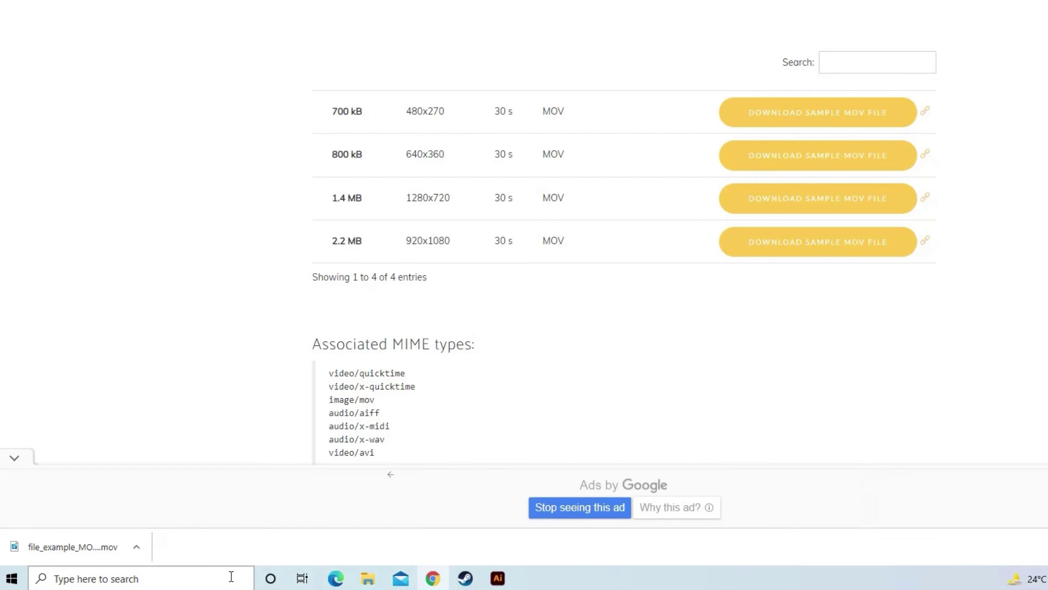